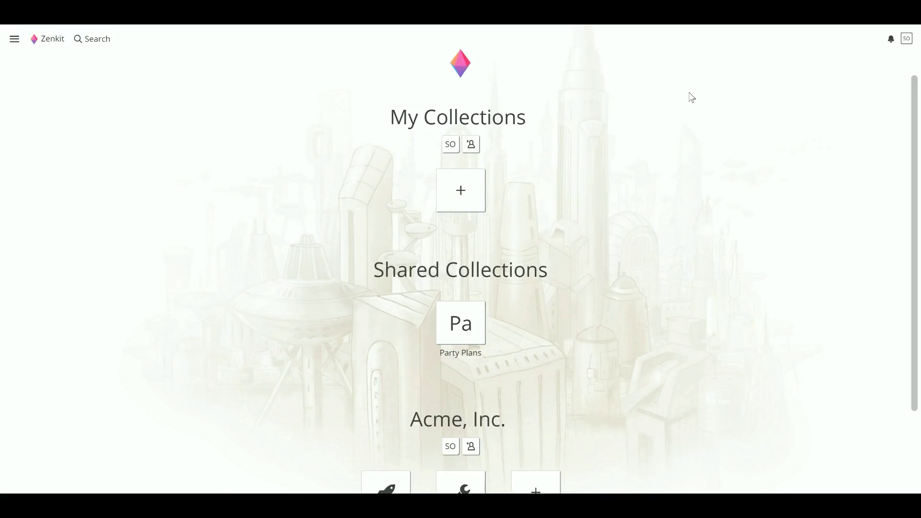
Search for a teammate by name and add them to Acme, Inc. as a User.
scroll(692, 98, down, 2)
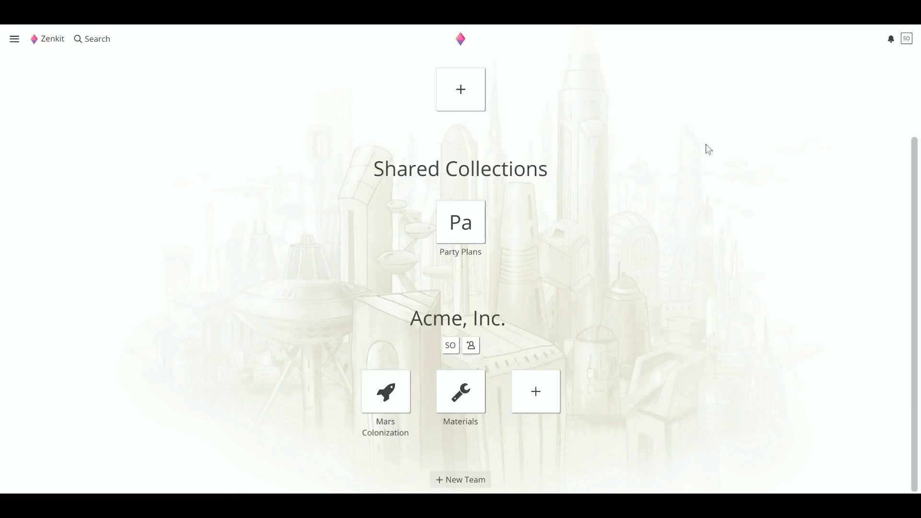
click(469, 355)
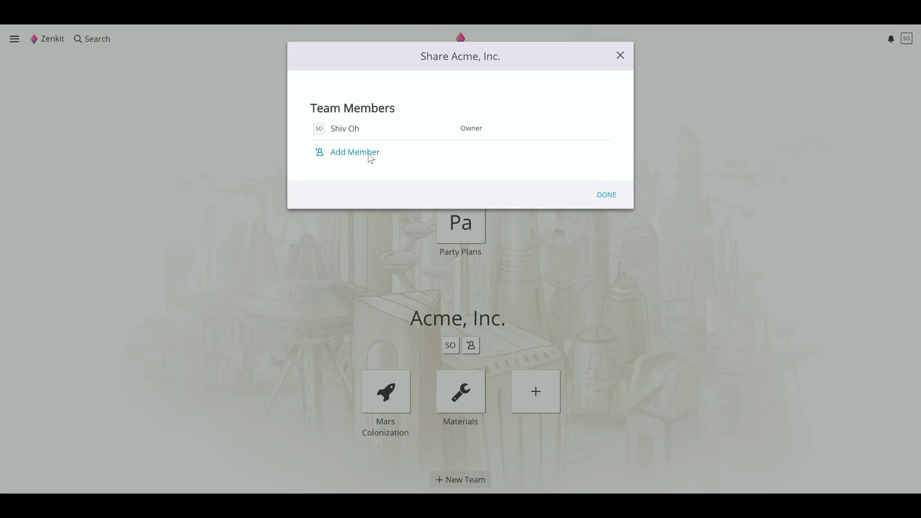
click(367, 154)
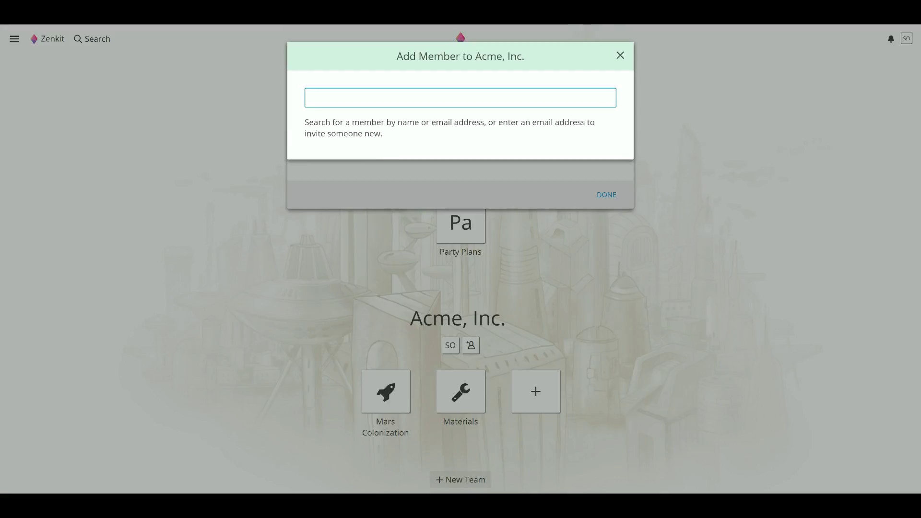
text(Asmo)
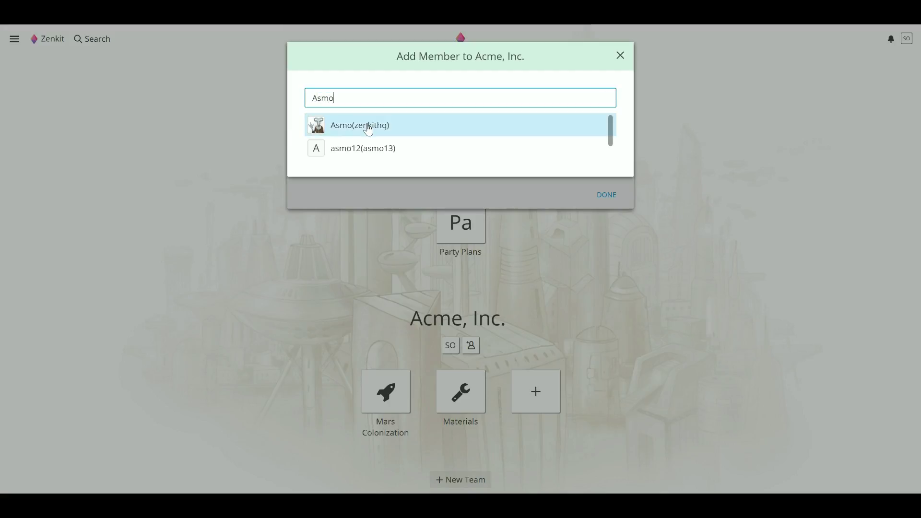
click(369, 126)
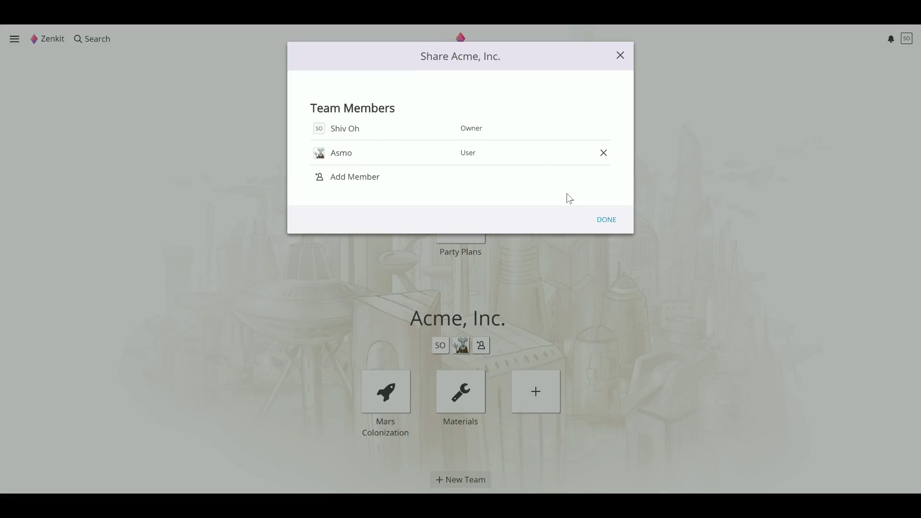
click(608, 221)
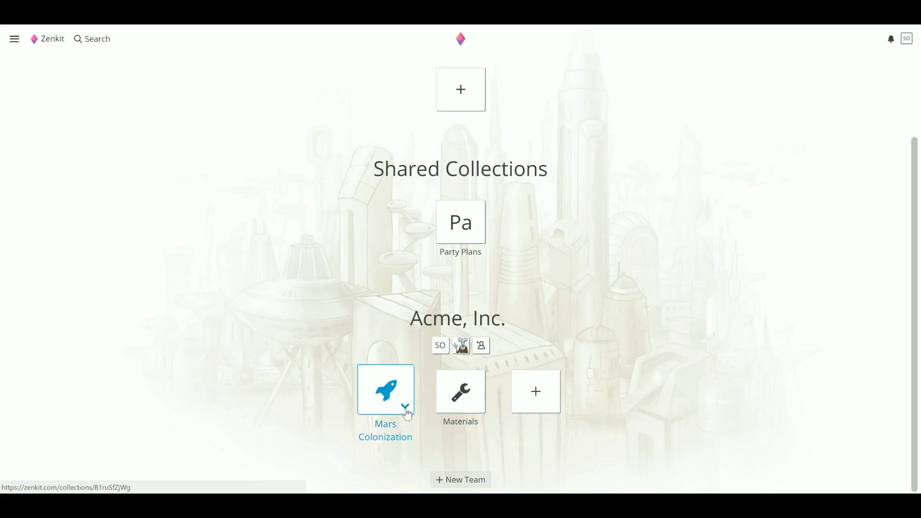
Add another user, found by name search, to the Mars Colonization collection's members with the User role.
click(405, 408)
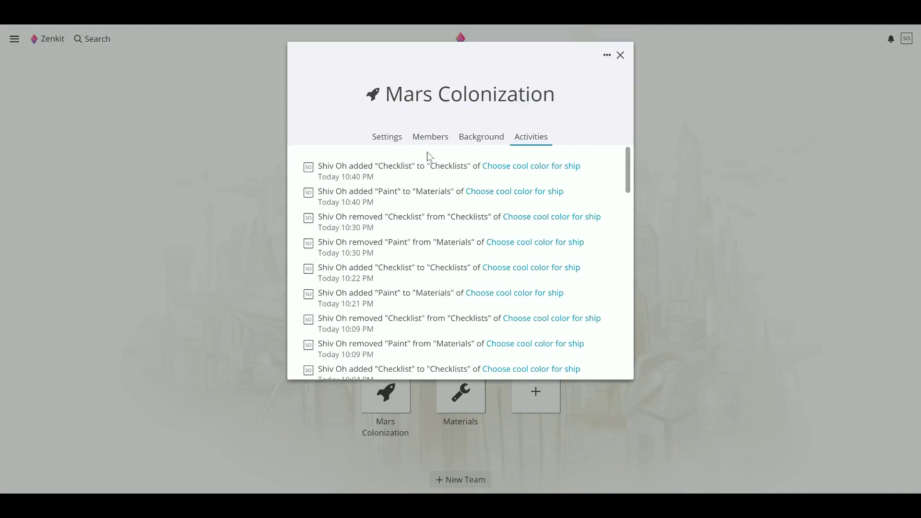
click(430, 138)
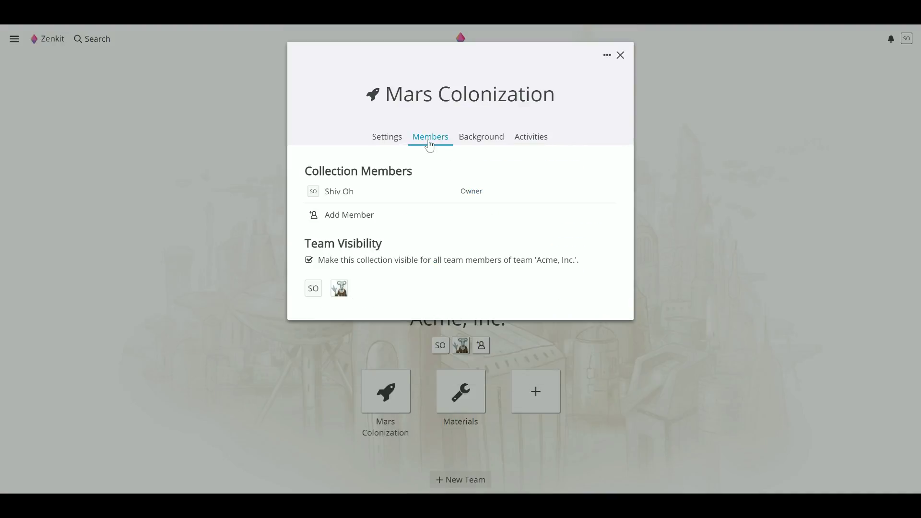
click(359, 219)
text(max)
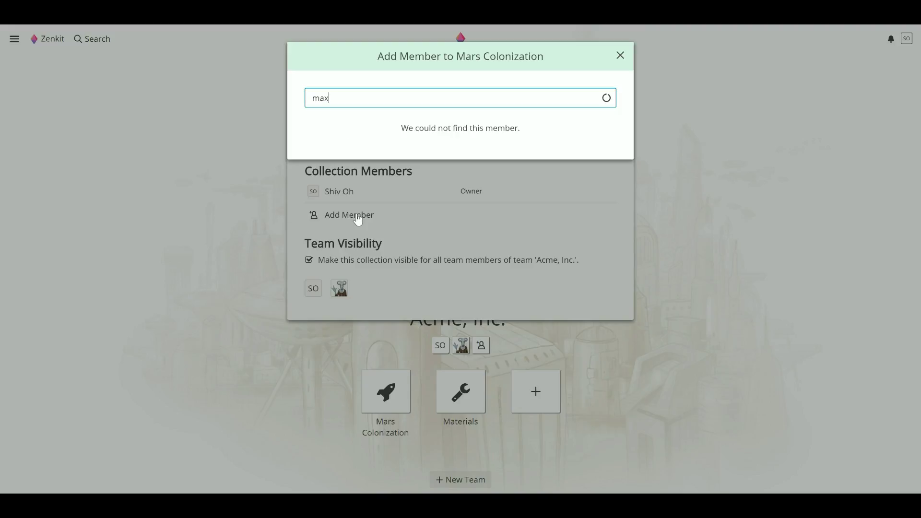
text( mus)
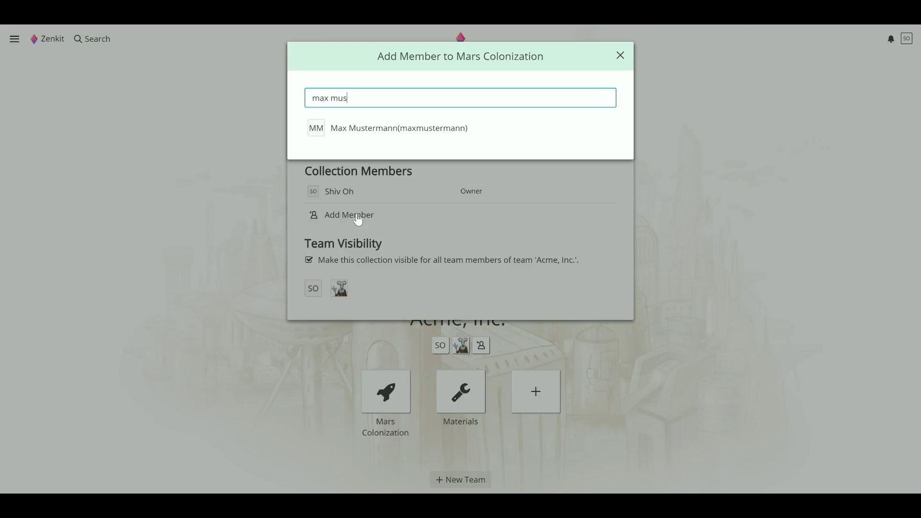
click(372, 127)
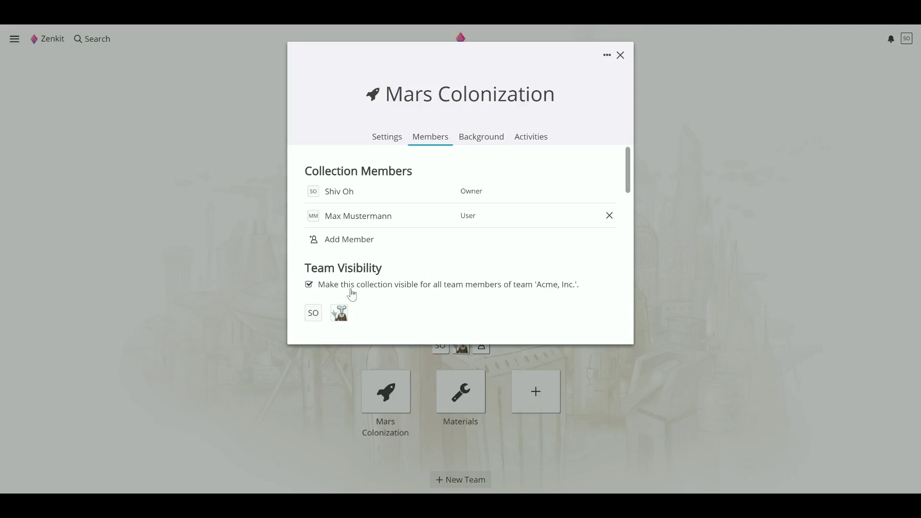
Turn Mars Colonization's team visibility off and back on, then close its settings.
click(309, 285)
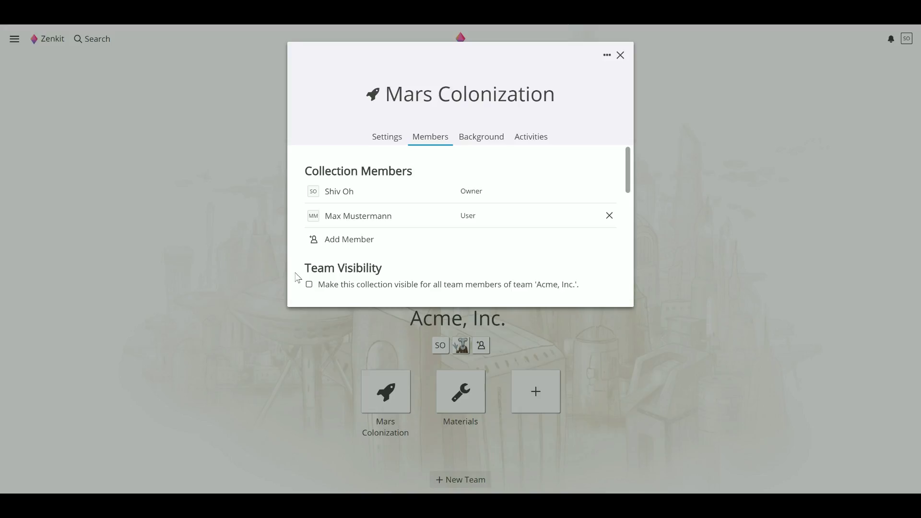
click(308, 285)
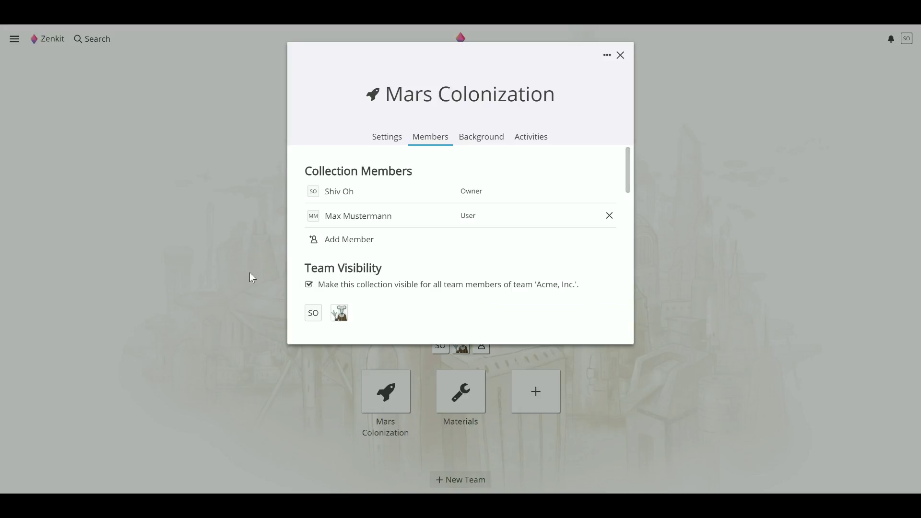
click(219, 272)
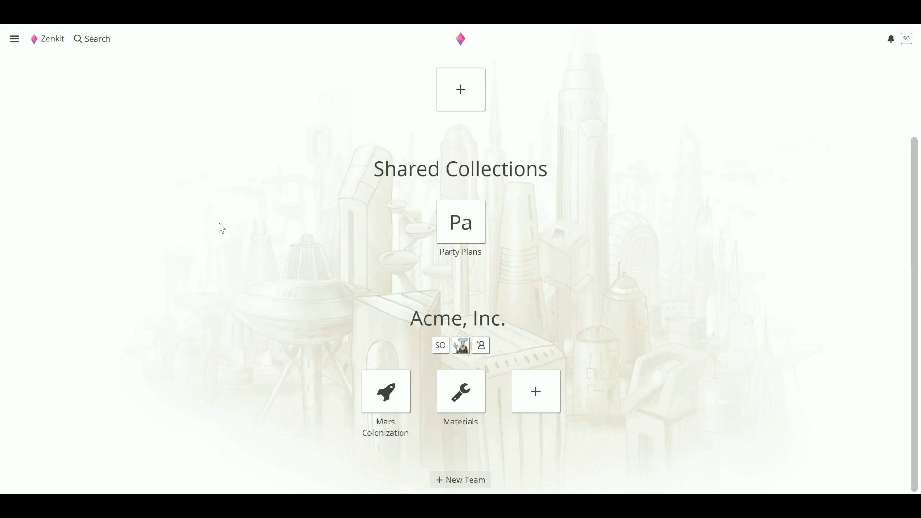
scroll(221, 229, up, 2)
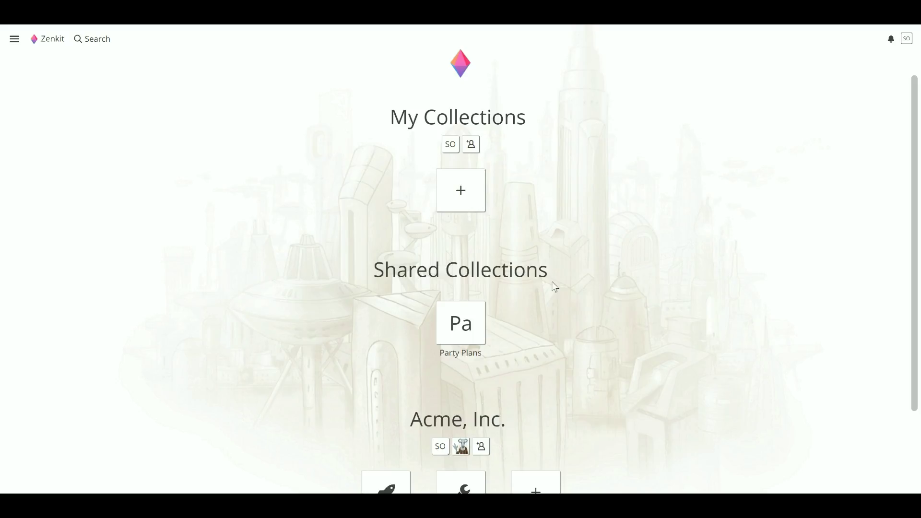
Open the Mars Colonization collection's Kanban board from the home page.
scroll(555, 290, down, 2)
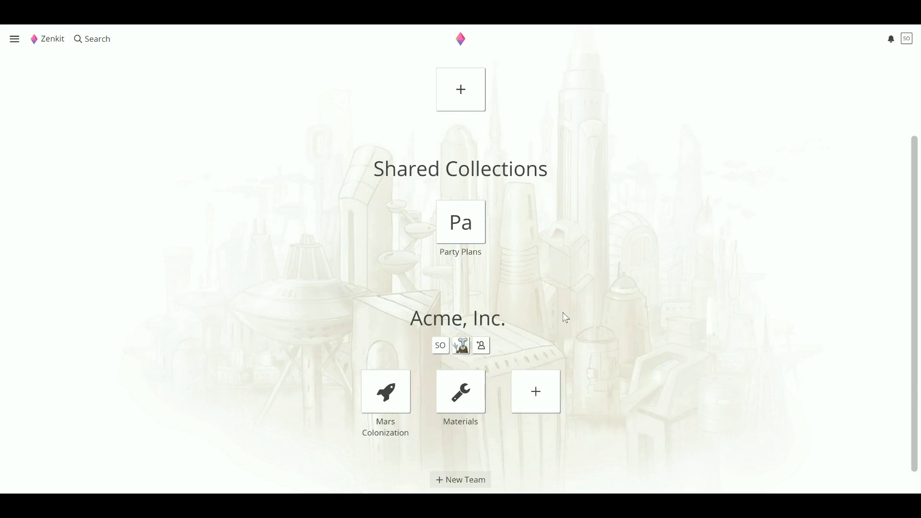
click(379, 388)
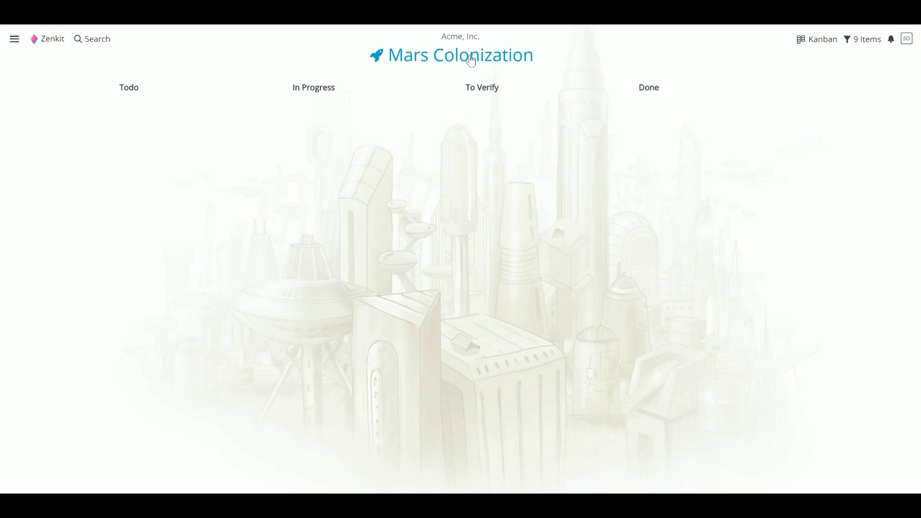
Browse the Mars Colonization activity history back to the older 'on it!' comment.
click(472, 61)
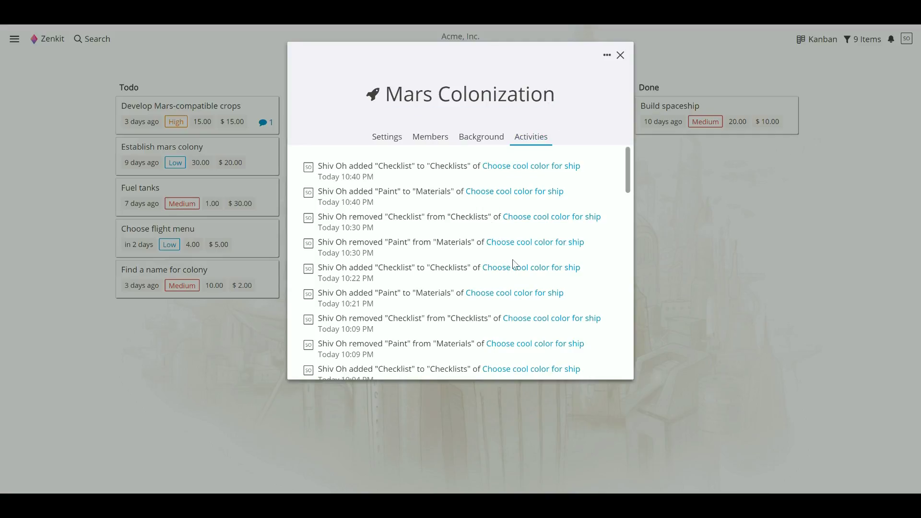
scroll(511, 263, down, 15)
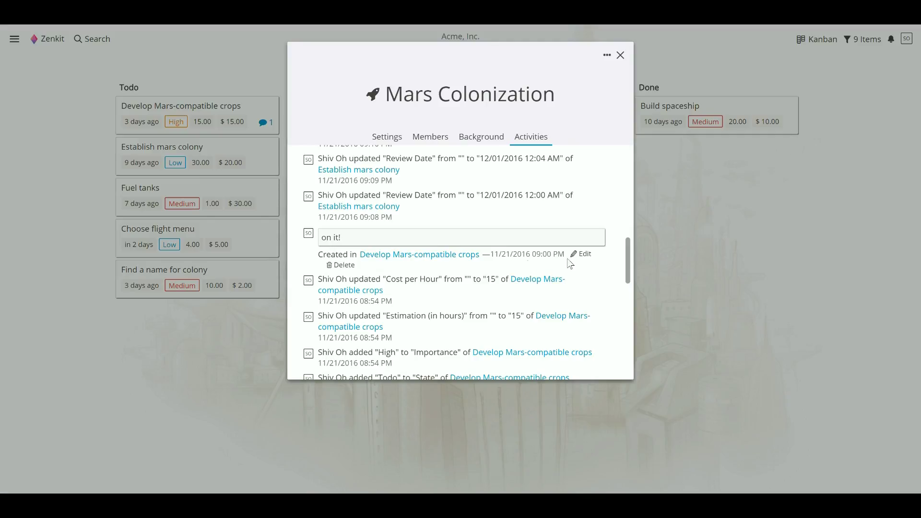
Subscribe to Mars Colonization through its options menu and close the settings dialog.
click(607, 57)
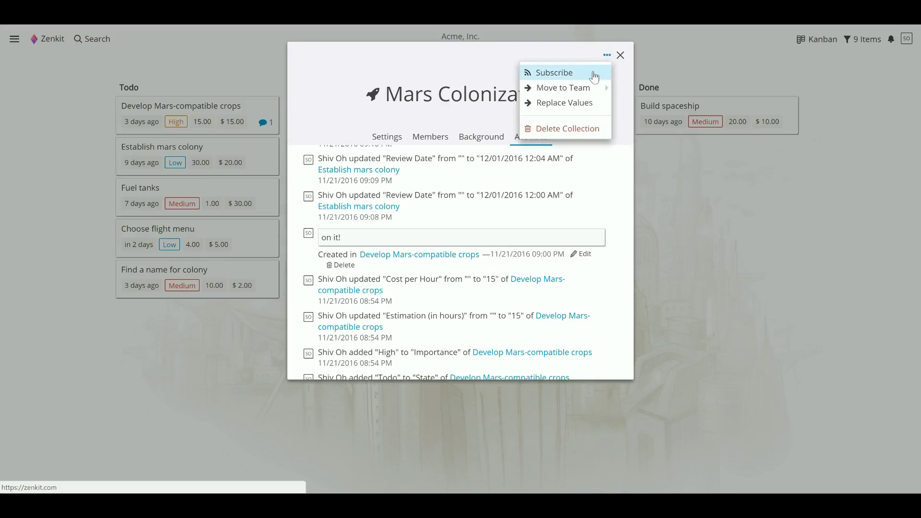
click(594, 77)
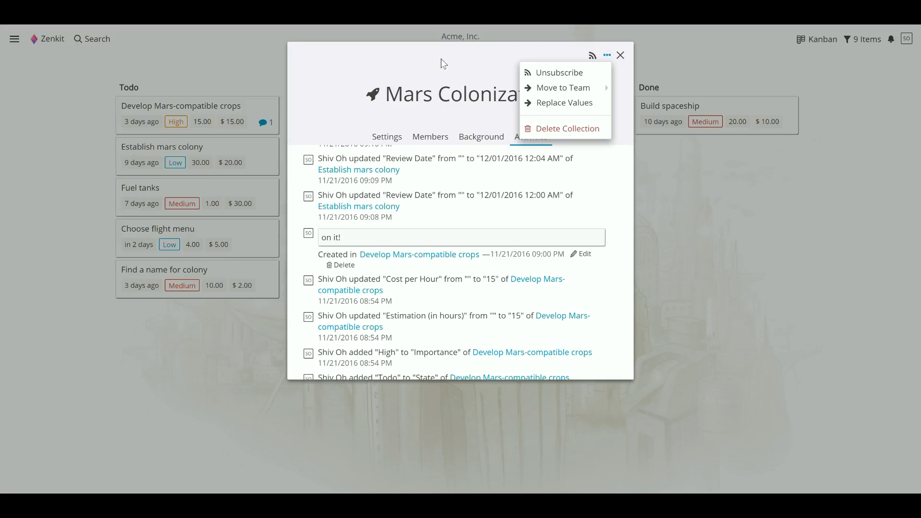
click(844, 87)
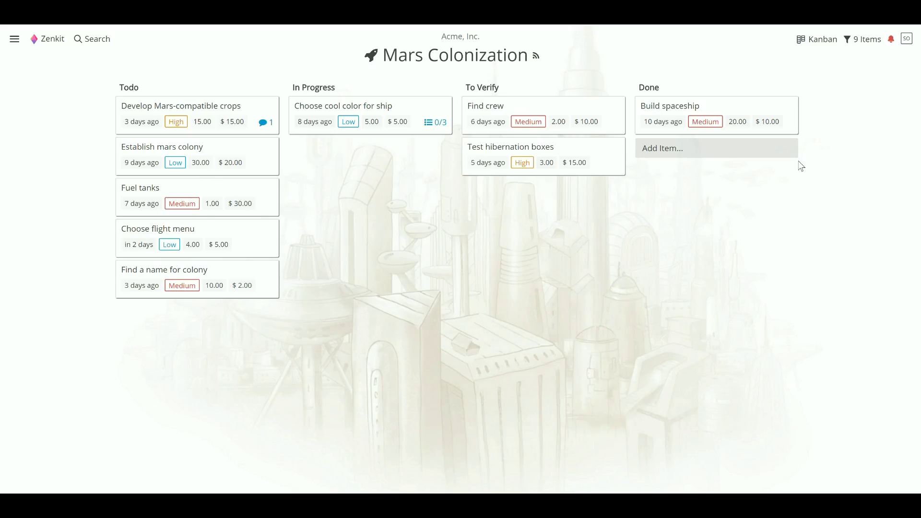
Mark the Bake cake creation notification read and set email notifications to Never.
click(891, 42)
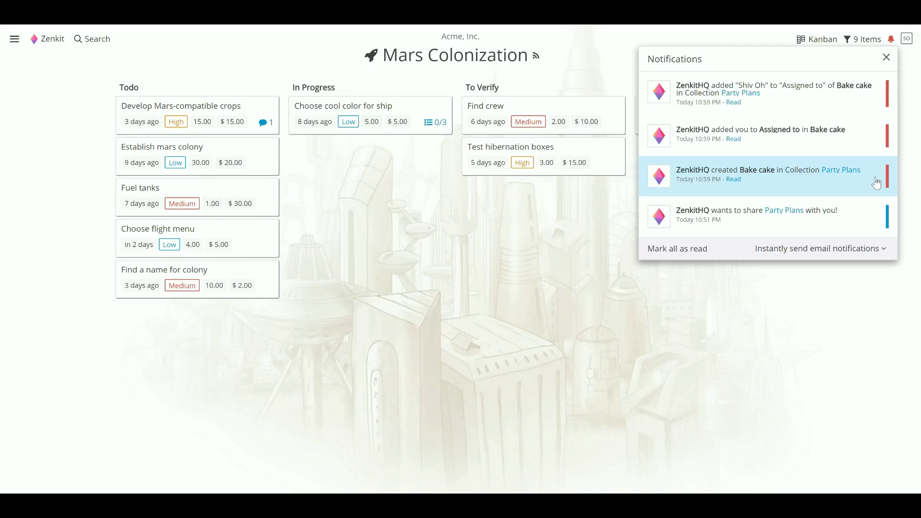
click(734, 181)
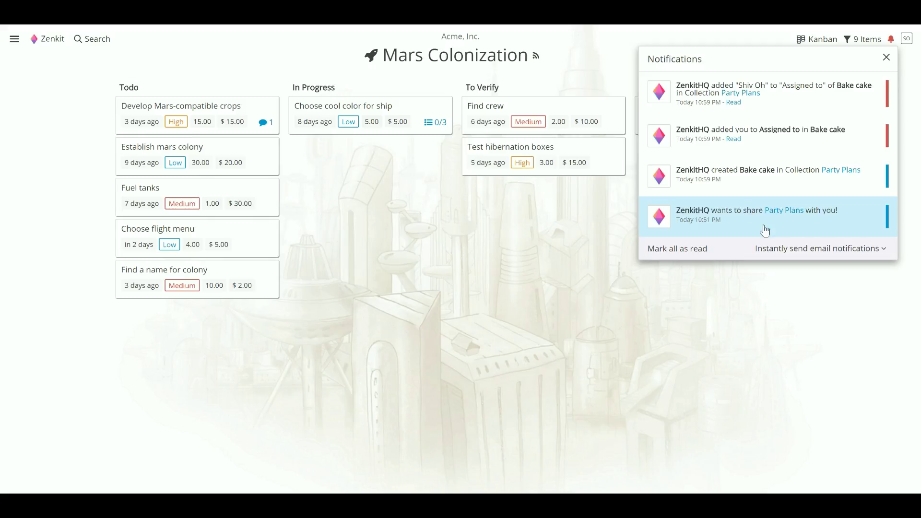
click(787, 249)
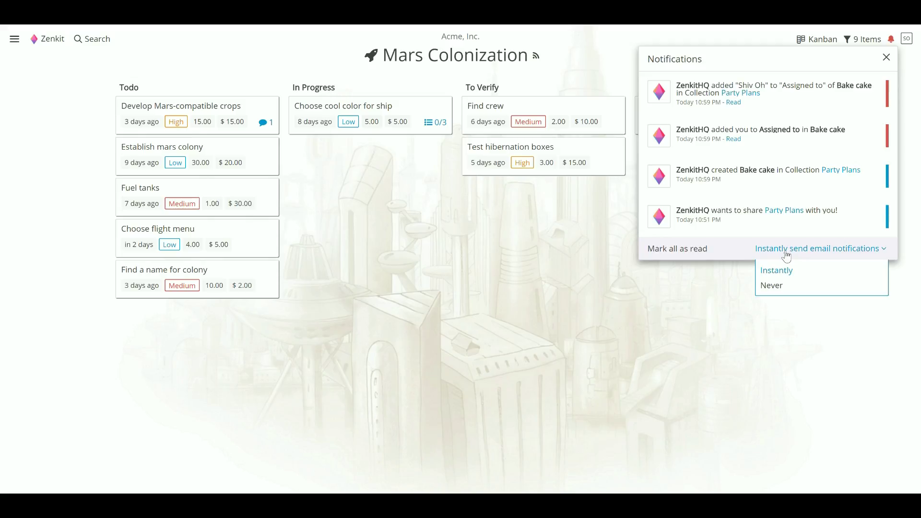
click(785, 286)
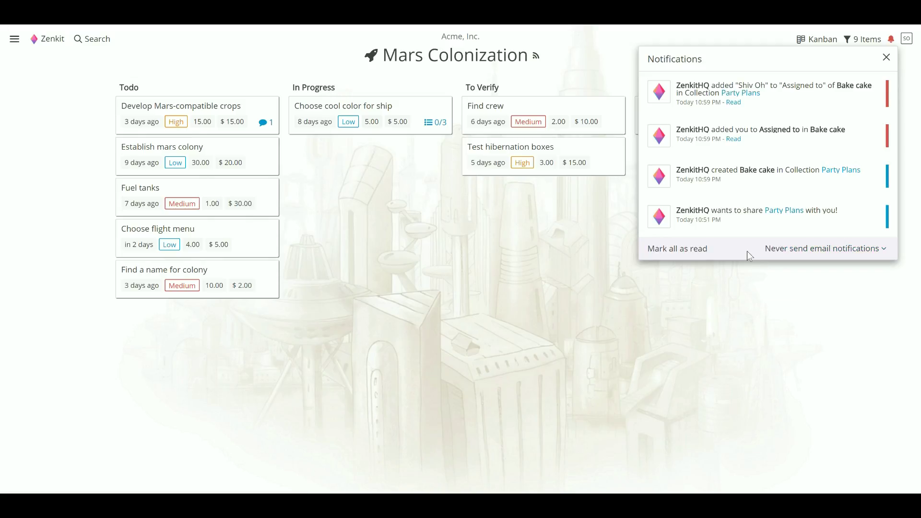
click(742, 292)
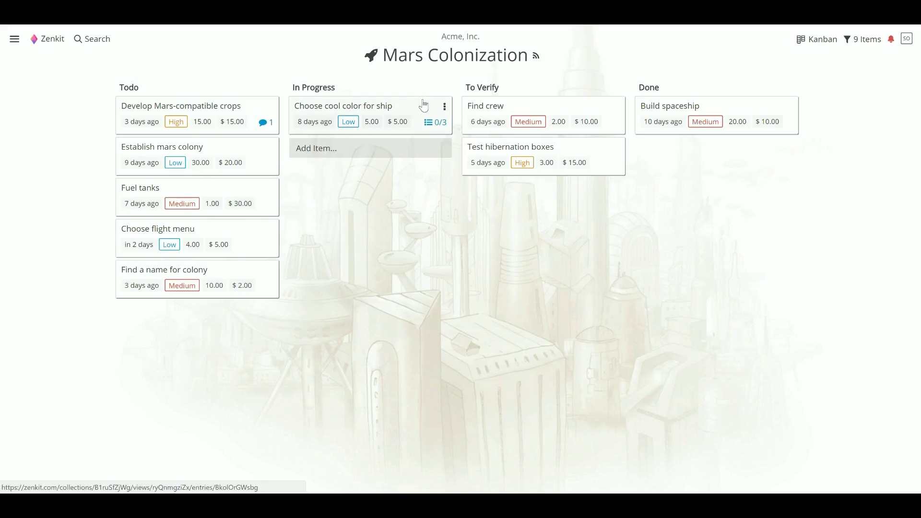
Post a comment on 'Choose cool color for ship' asking a teammate to help pick a color.
scroll(823, 291, down, 10)
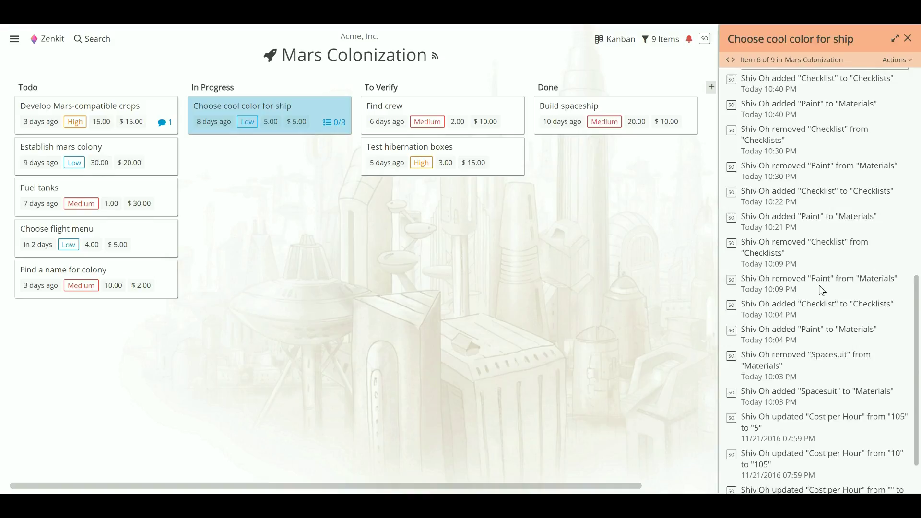
scroll(822, 290, up, 10)
scroll(822, 291, down, 3)
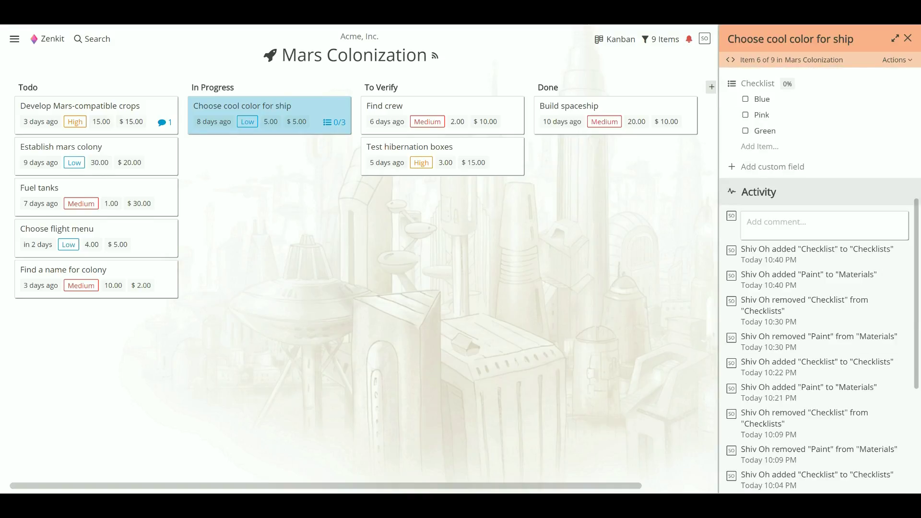
click(798, 229)
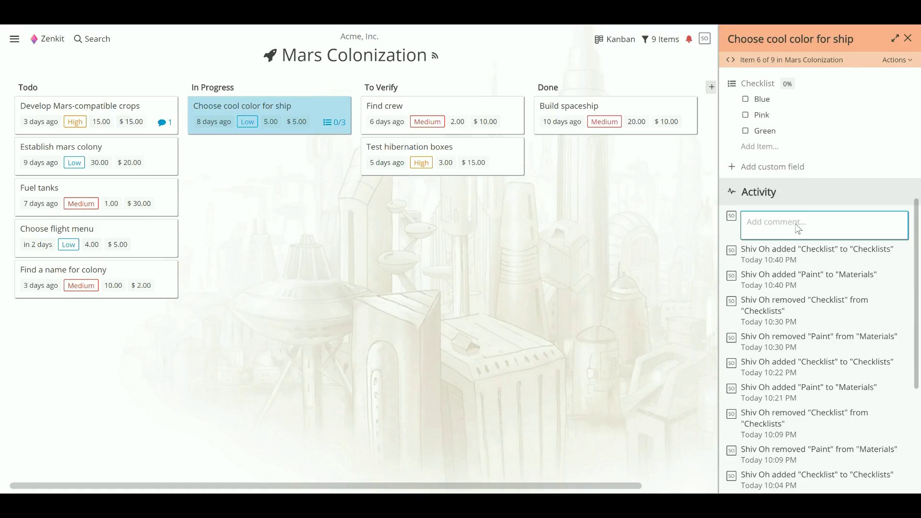
text(Asmo, help me choose a color!)
key(Return)
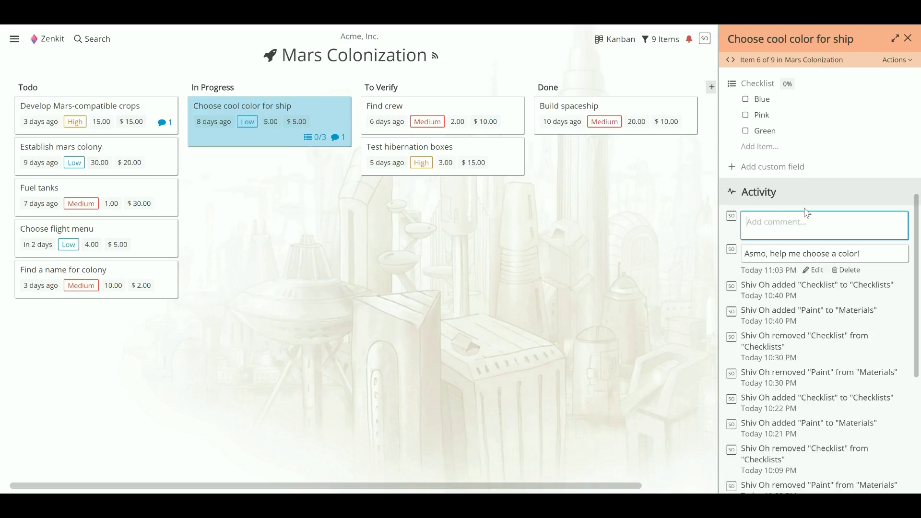
Filter the item's activity feed to Comments, then switch it to System Changes only.
click(780, 198)
click(778, 232)
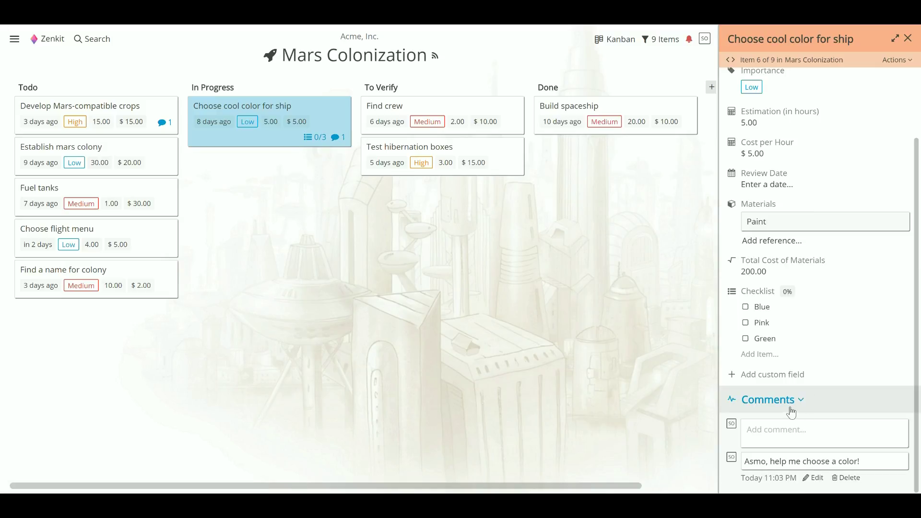
click(792, 412)
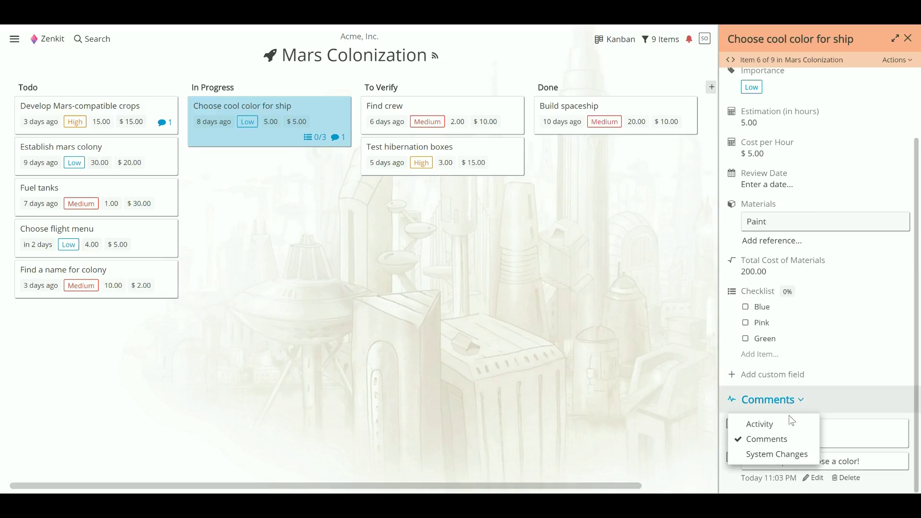
click(792, 456)
scroll(798, 261, down, 5)
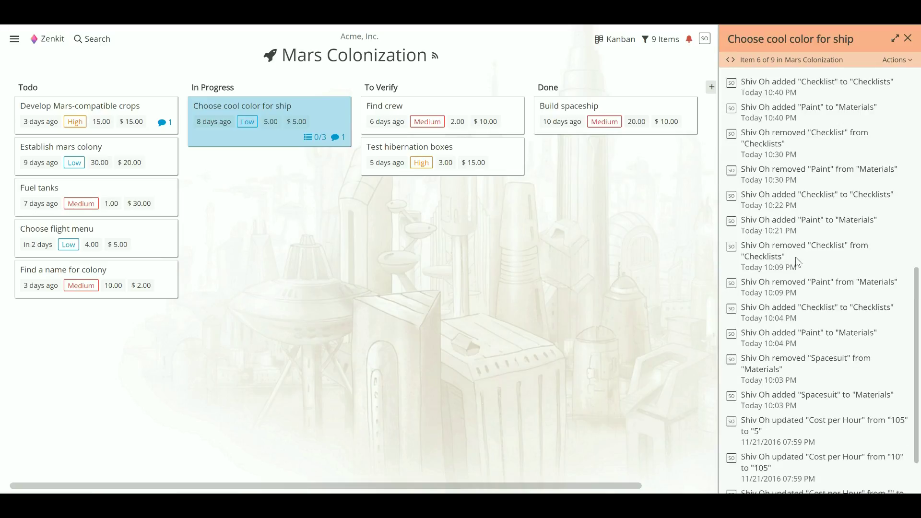
scroll(798, 262, up, 7)
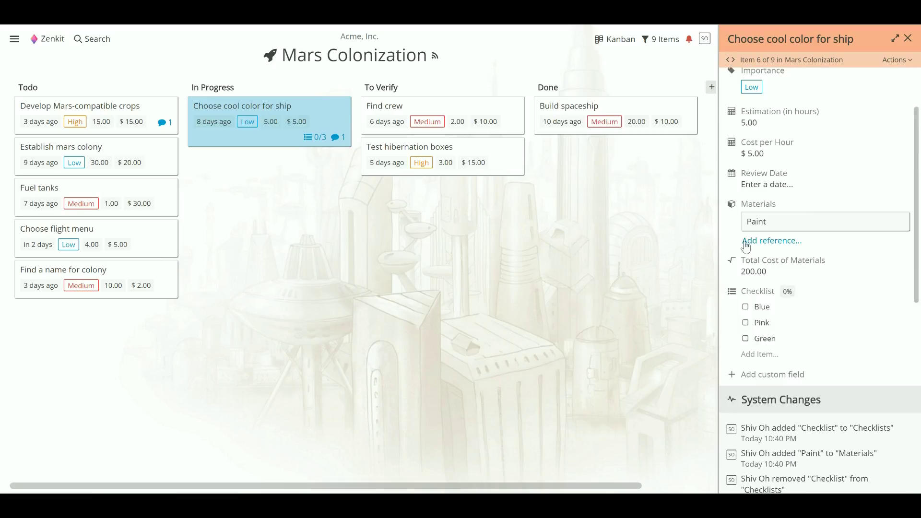